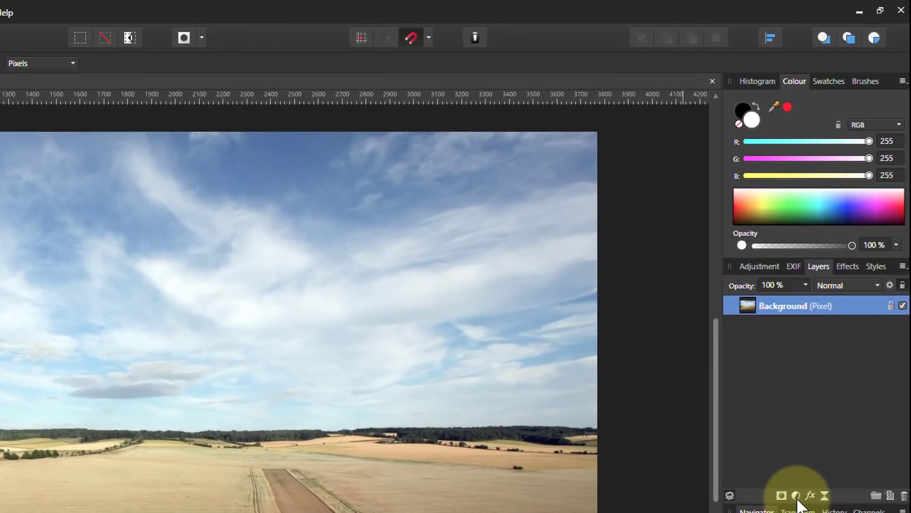
# Add a Selective Colour adjustment layer over the balloon-shadow photo and move its dialog left.
pyautogui.click(796, 495)
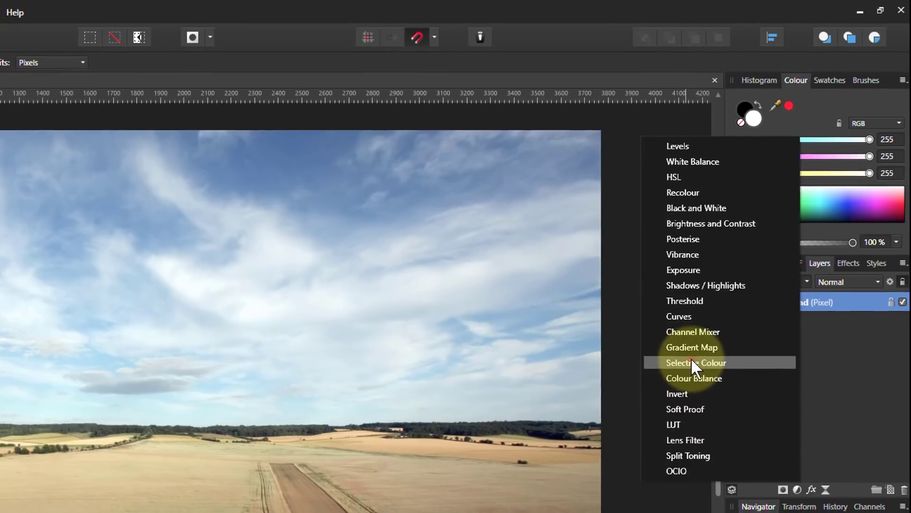
pyautogui.click(691, 363)
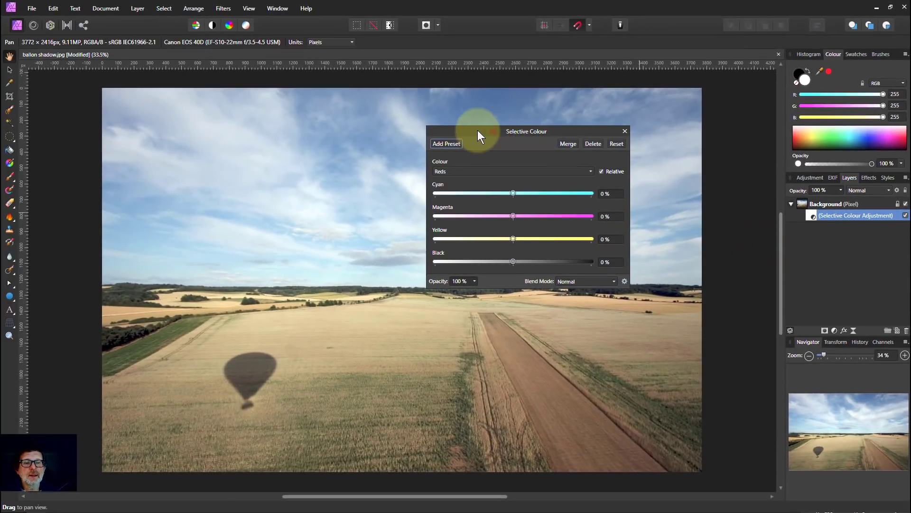
pyautogui.moveTo(478, 130); pyautogui.dragTo(323, 122)
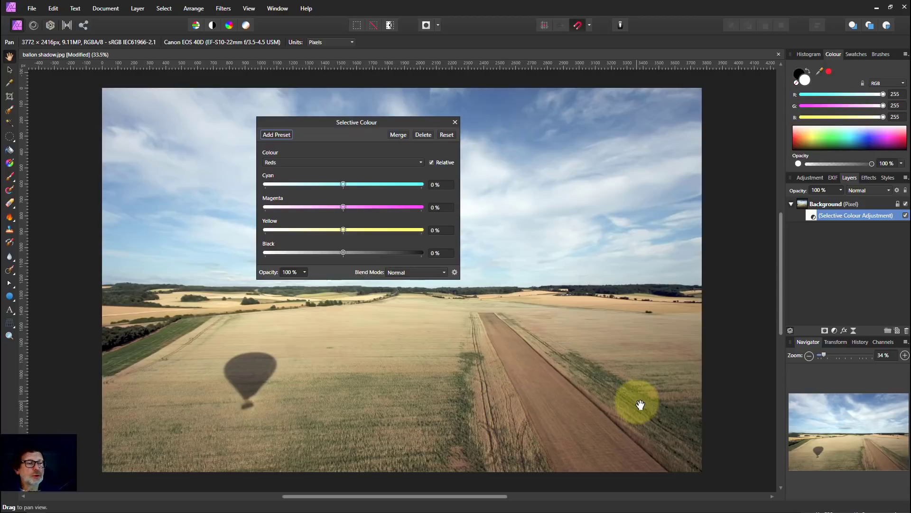
# Show the Info panel right of the photo and sample the wheat field (RGB 201, 176, 112).
pyautogui.click(248, 9)
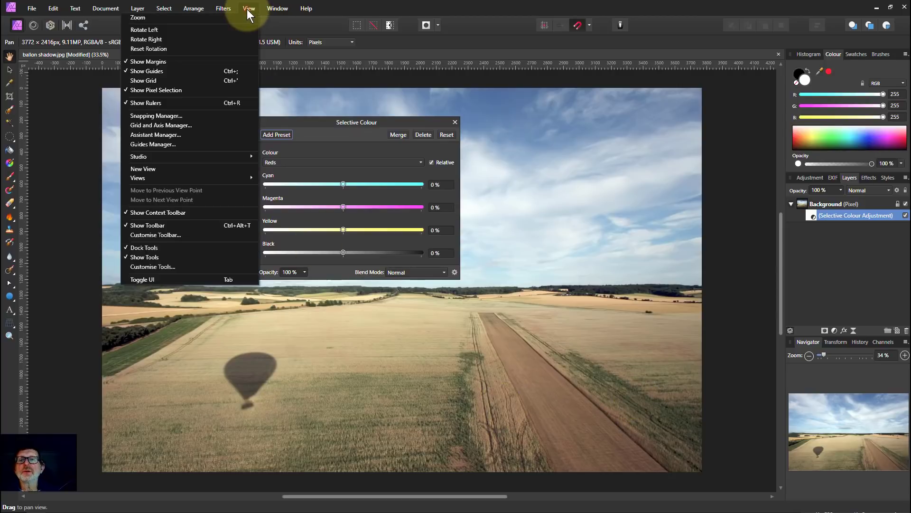
pyautogui.moveTo(172, 157)
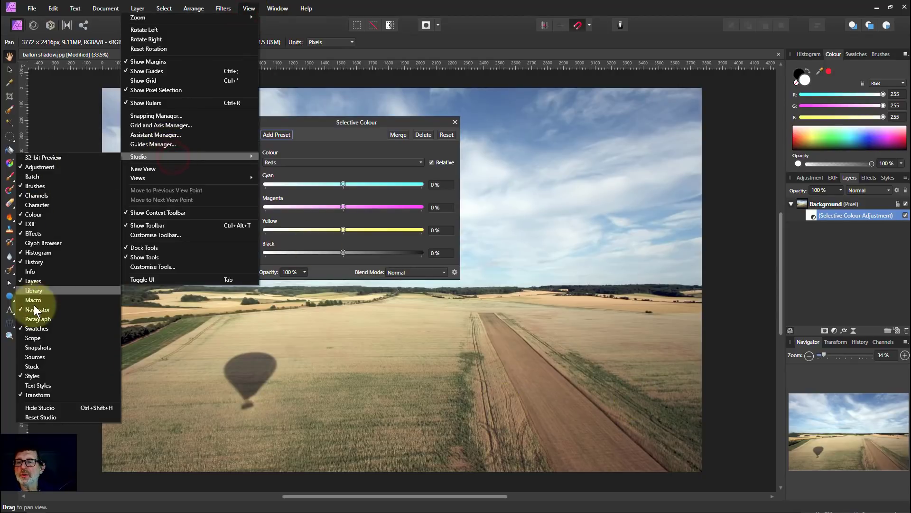
pyautogui.click(41, 272)
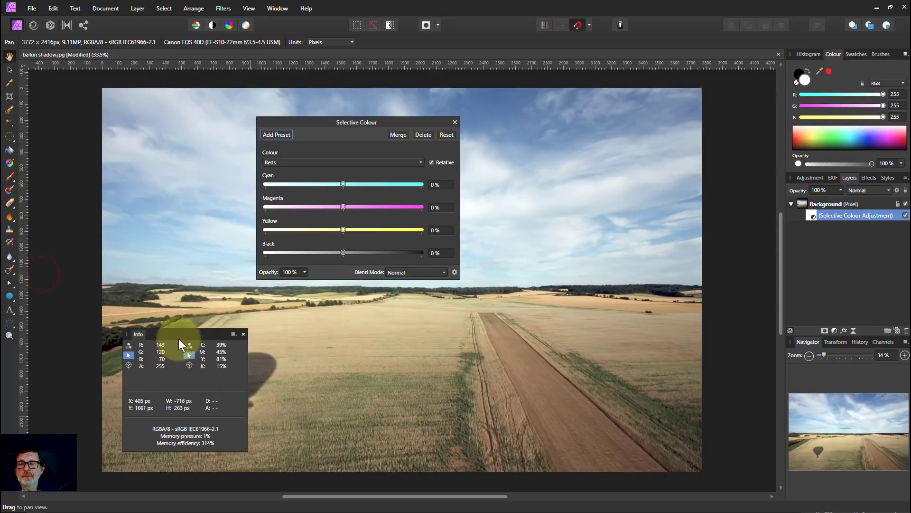
pyautogui.moveTo(181, 337); pyautogui.dragTo(299, 338)
pyautogui.moveTo(360, 338); pyautogui.dragTo(580, 322)
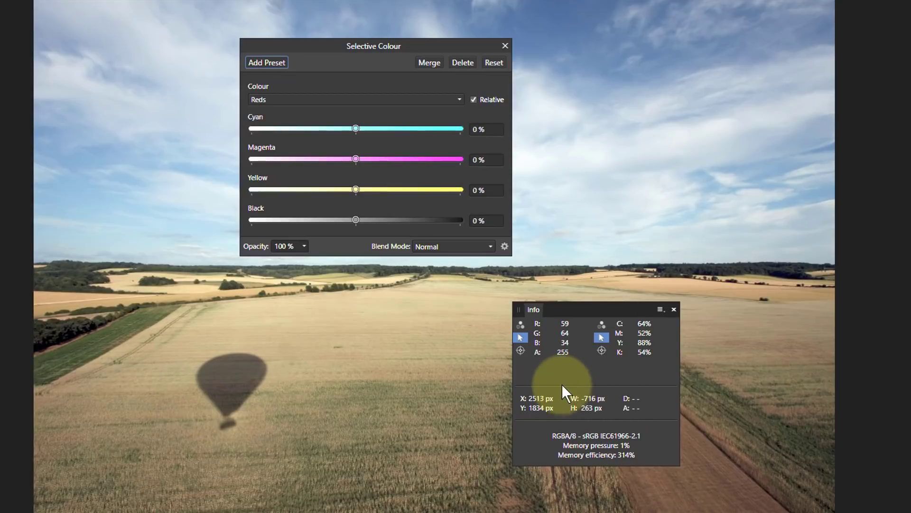
pyautogui.moveTo(519, 349)
pyautogui.mouseDown()
pyautogui.moveTo(435, 343)
pyautogui.moveTo(395, 328)
pyautogui.mouseUp()
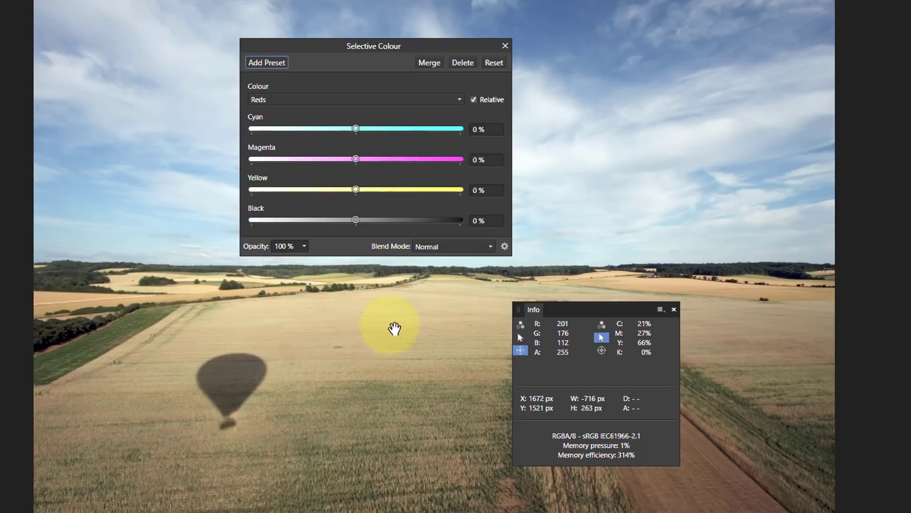
# Fix a field sample point and set Yellows to Yellow 100%, Magenta -100%, reaching RGB 201, 196, 84.
pyautogui.click(394, 328)
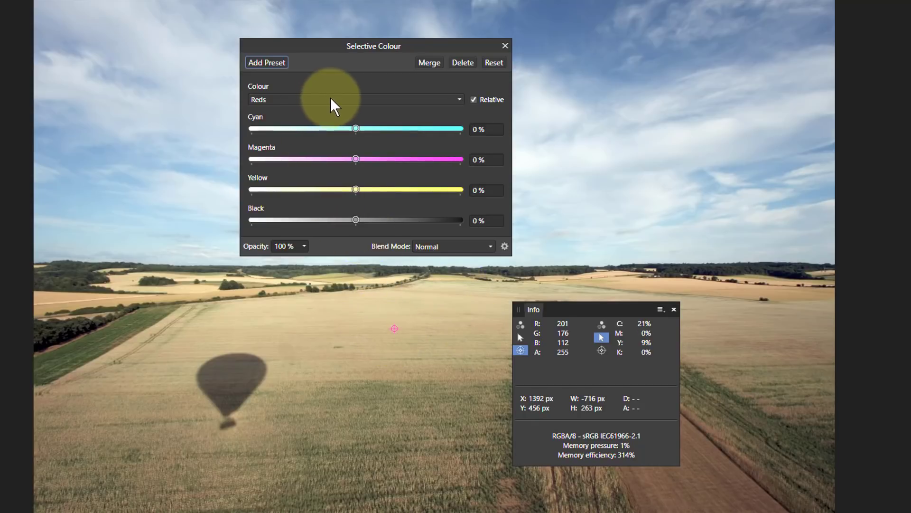
pyautogui.click(288, 99)
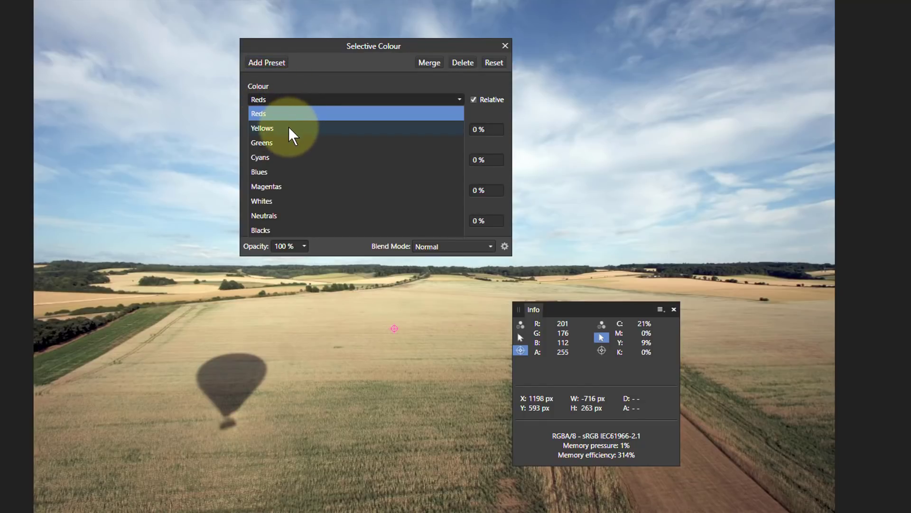
pyautogui.click(288, 127)
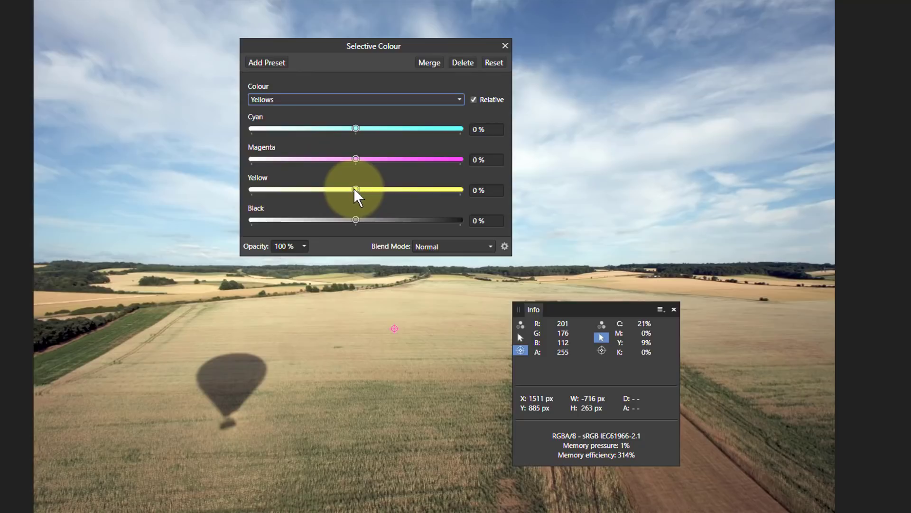
pyautogui.moveTo(355, 189); pyautogui.dragTo(412, 190)
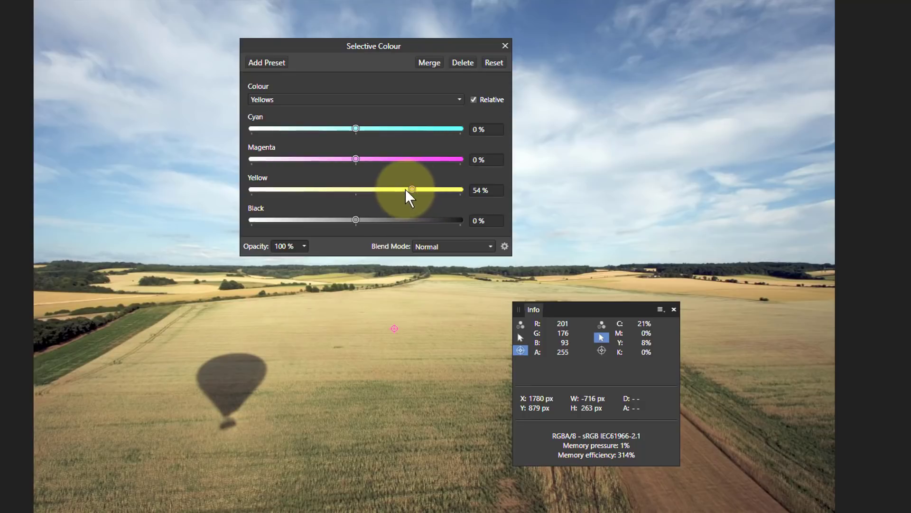
pyautogui.moveTo(406, 190); pyautogui.dragTo(503, 197)
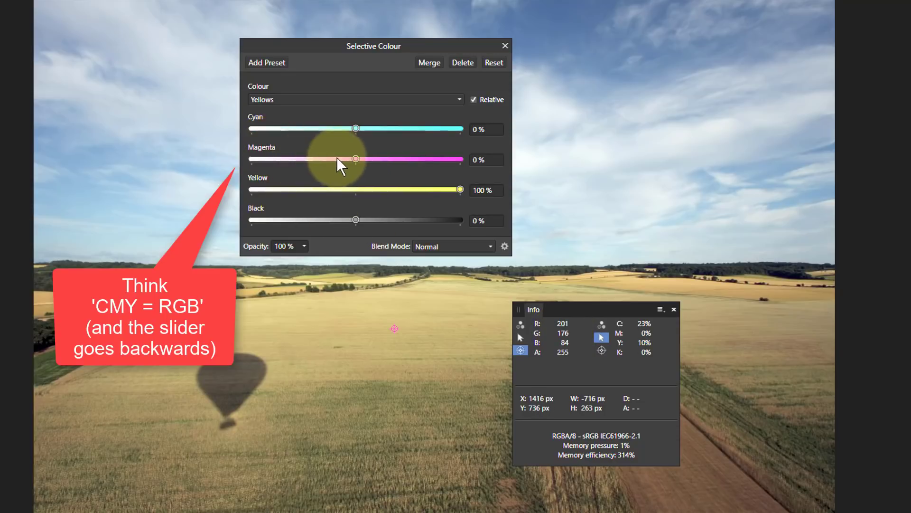
pyautogui.moveTo(356, 161); pyautogui.dragTo(329, 168)
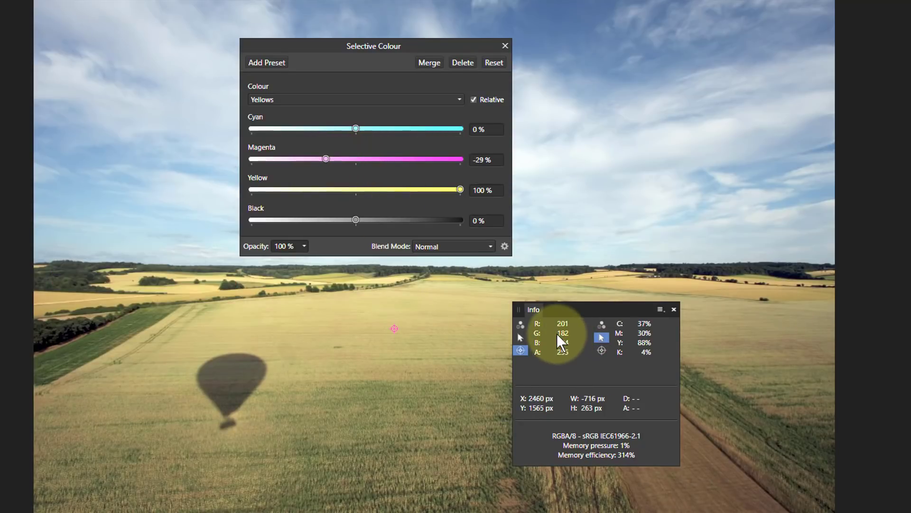
pyautogui.moveTo(325, 161); pyautogui.dragTo(245, 170)
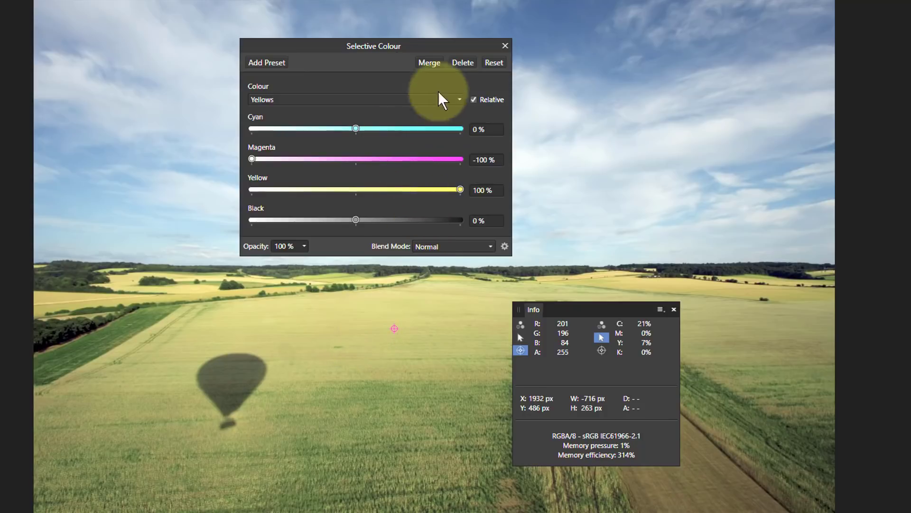
# Move the Selective Colour dialog to the lower left and sample the blue sky (RGB 57, 96, 155).
pyautogui.moveTo(433, 48); pyautogui.dragTo(382, 288)
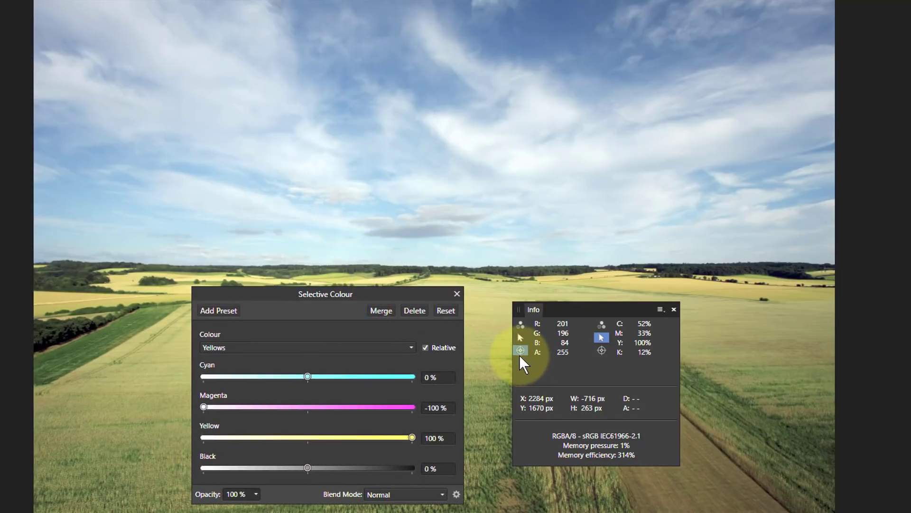
pyautogui.moveTo(520, 349)
pyautogui.mouseDown()
pyautogui.moveTo(419, 200)
pyautogui.moveTo(423, 104)
pyautogui.moveTo(475, 62)
pyautogui.moveTo(544, 37)
pyautogui.mouseUp()
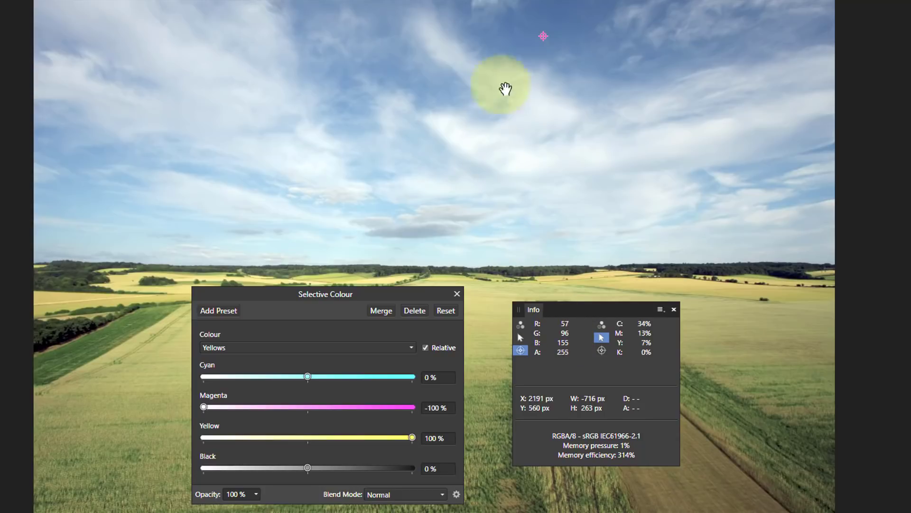
# Switch the Selective Colour range to Blues and pull Yellow down to -100%.
pyautogui.click(288, 346)
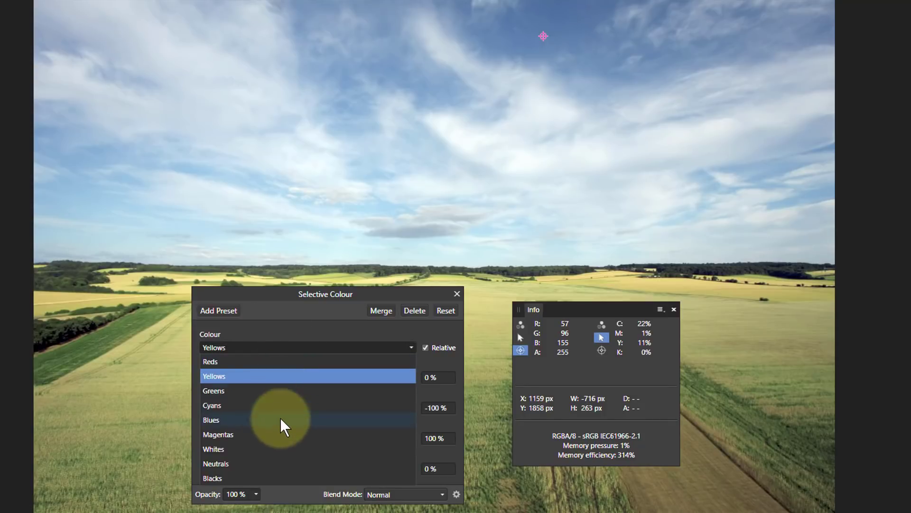
pyautogui.click(281, 419)
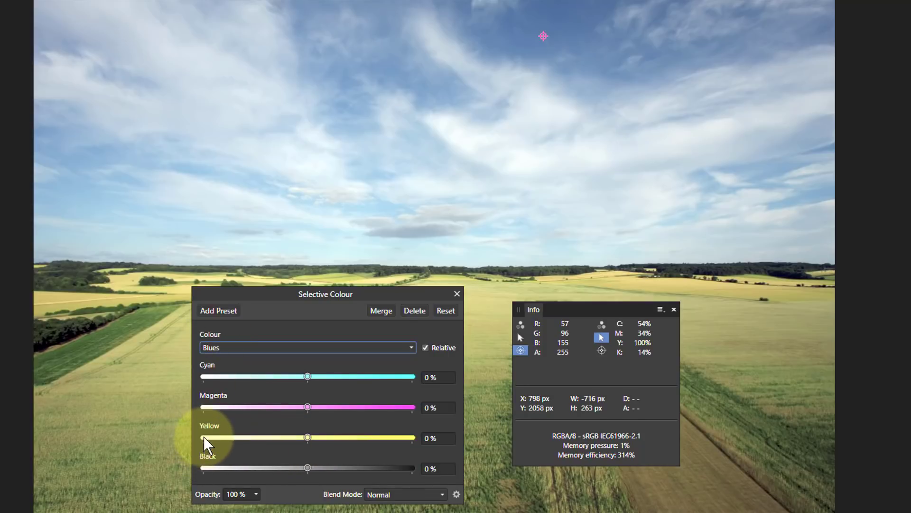
pyautogui.click(307, 436)
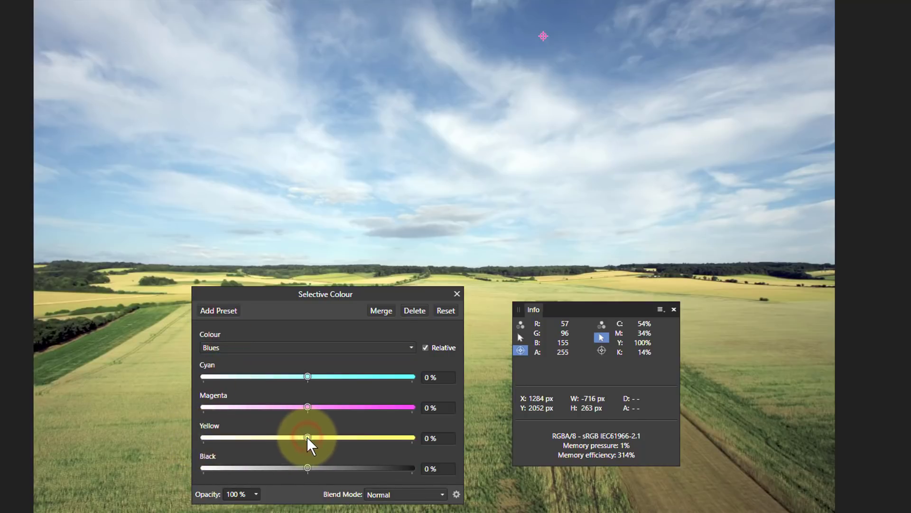
pyautogui.moveTo(307, 437); pyautogui.dragTo(195, 406)
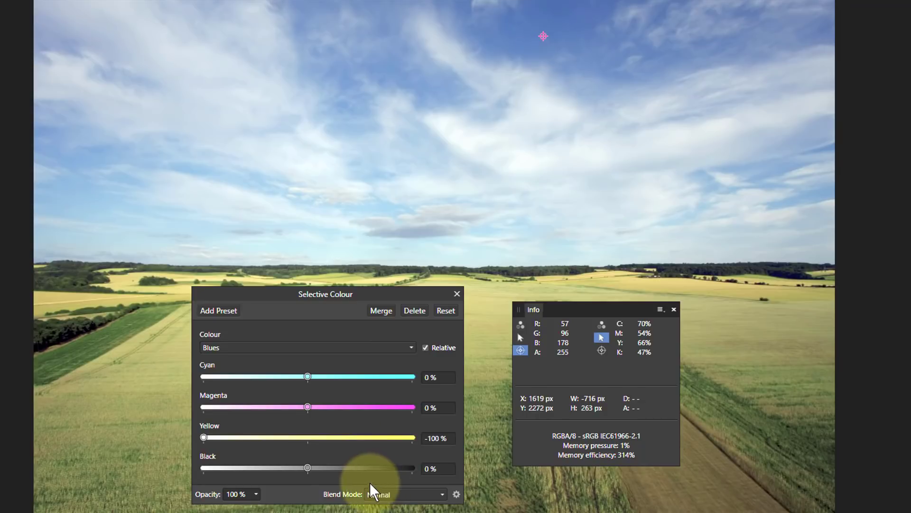
pyautogui.moveTo(203, 437); pyautogui.dragTo(180, 460)
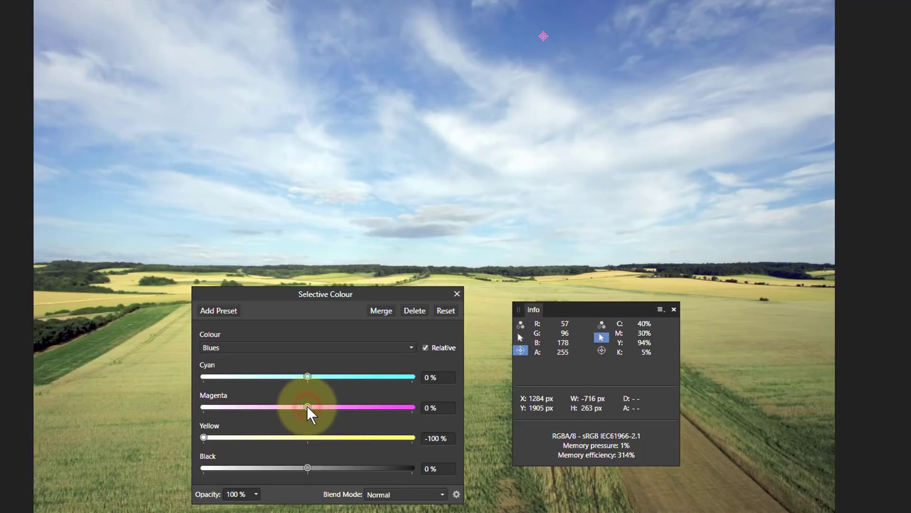
# Set Blues Magenta to -100% and Cyan to 100%, bringing the sky to RGB 44, 133, 178.
pyautogui.moveTo(307, 406); pyautogui.dragTo(195, 409)
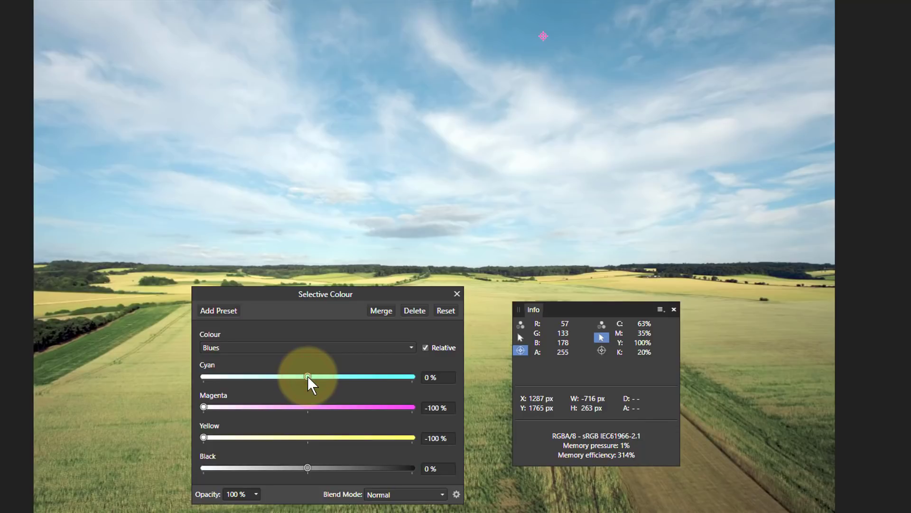
pyautogui.moveTo(307, 376); pyautogui.dragTo(442, 374)
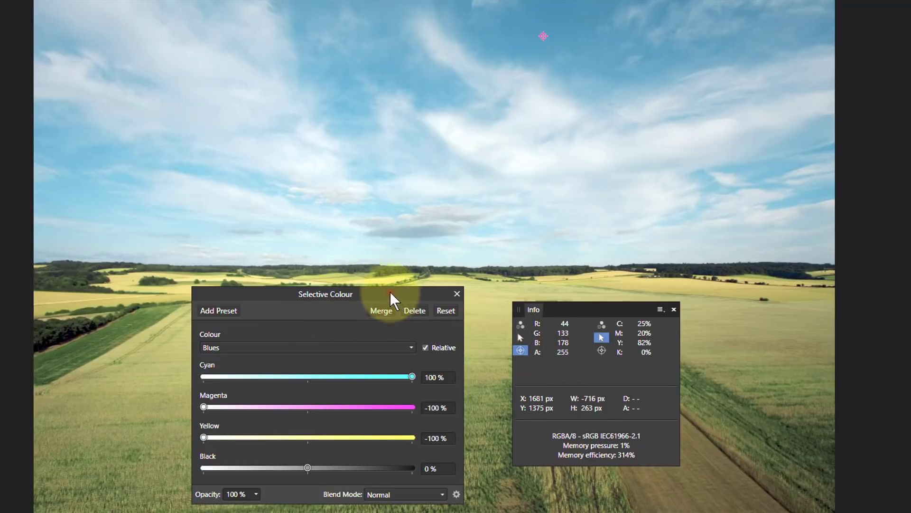
pyautogui.moveTo(393, 295); pyautogui.dragTo(265, 123)
pyautogui.moveTo(601, 316); pyautogui.dragTo(451, 37)
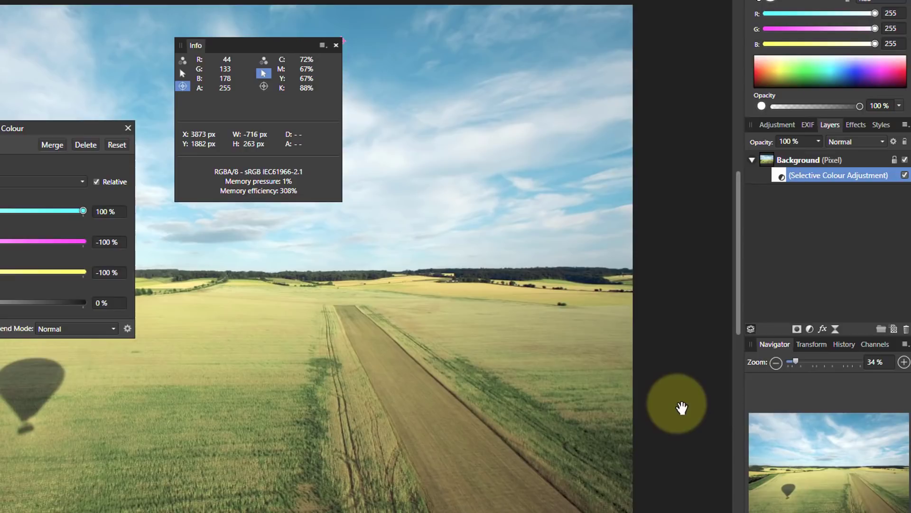
# Add a second Selective Colour adjustment from the Background layer and sample the runway's colour.
pyautogui.click(769, 160)
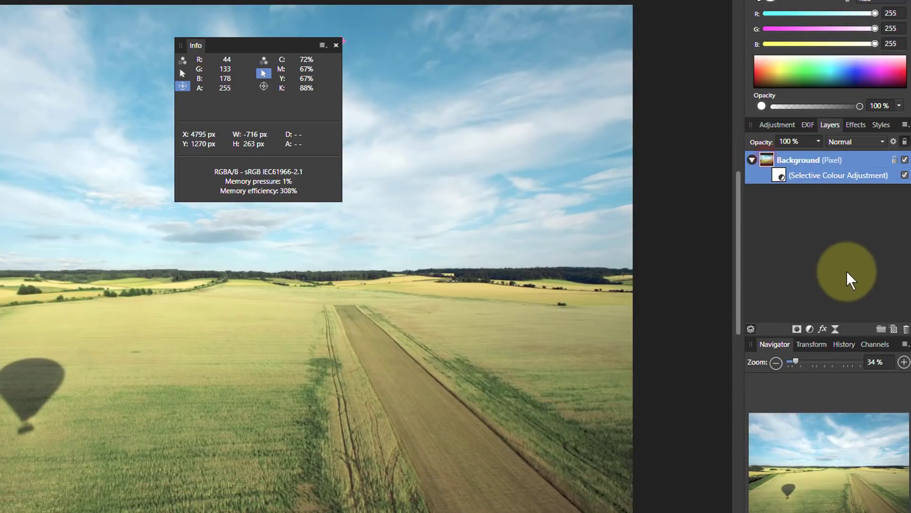
pyautogui.click(810, 328)
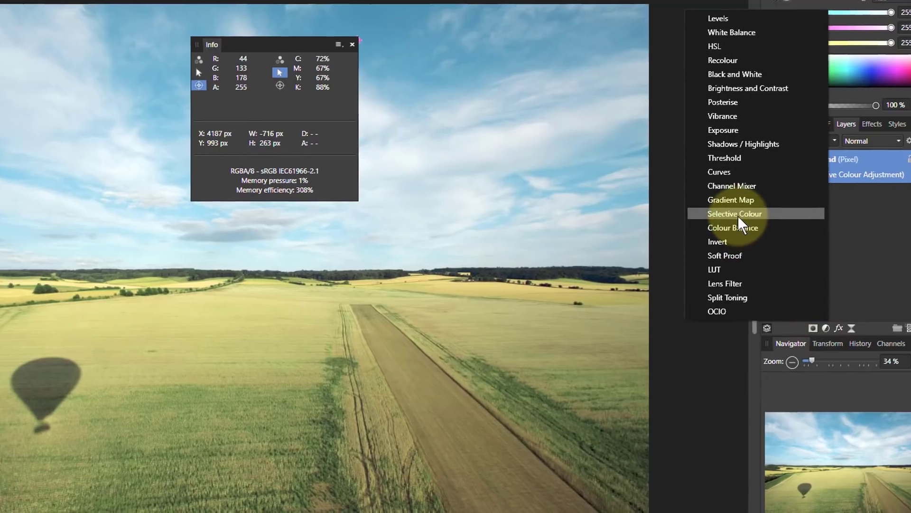
pyautogui.click(705, 209)
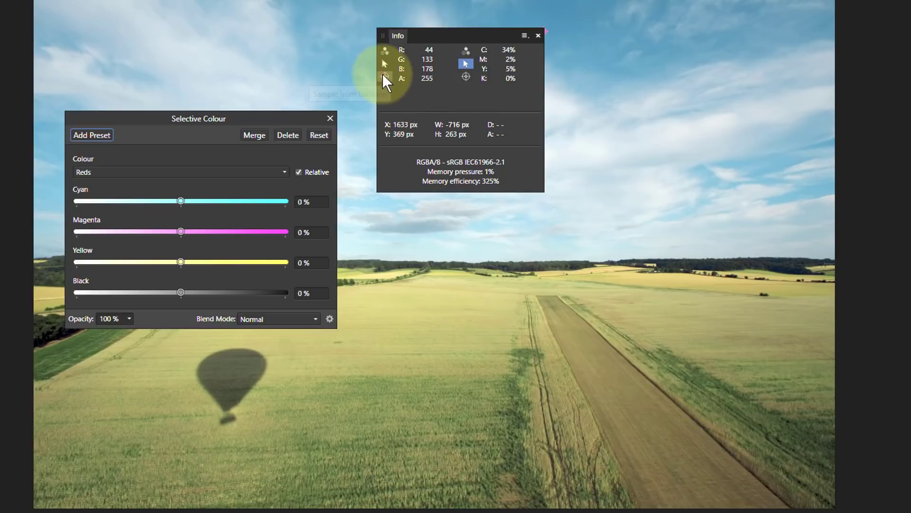
pyautogui.moveTo(384, 75); pyautogui.dragTo(591, 338)
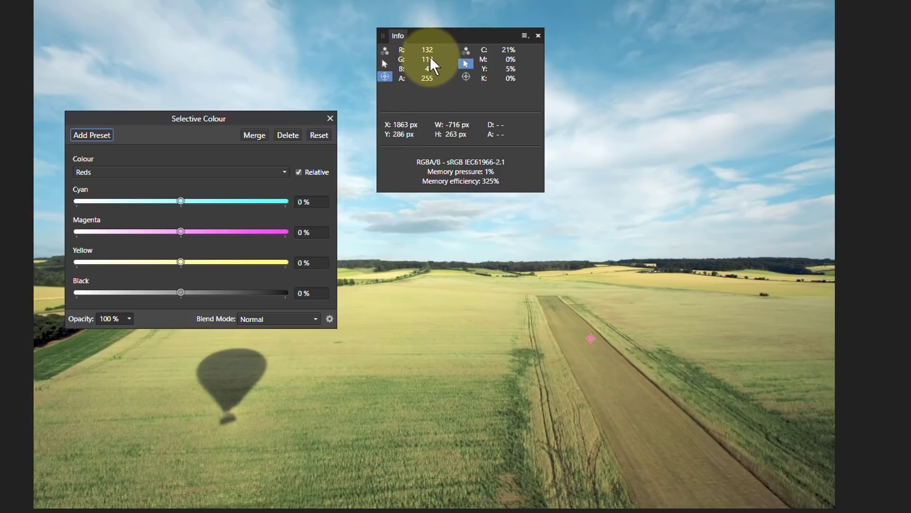
# Set the new adjustment's Yellows range to Yellow -100%, washing the fields to RGB 132, 119, 106.
pyautogui.click(139, 172)
pyautogui.click(119, 203)
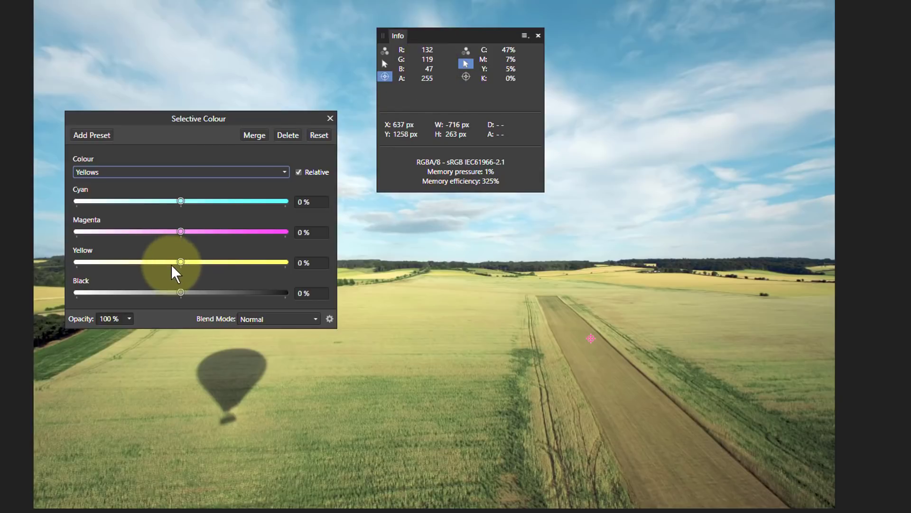
pyautogui.moveTo(181, 262); pyautogui.dragTo(69, 273)
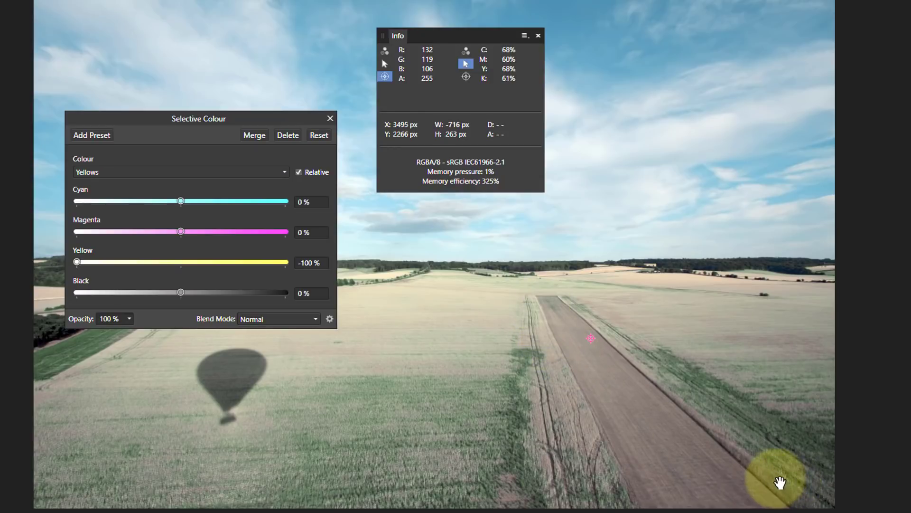
# Close the dialog and Info panel, select the runway with the Selection Brush, and check the black mask.
pyautogui.click(329, 118)
pyautogui.click(538, 35)
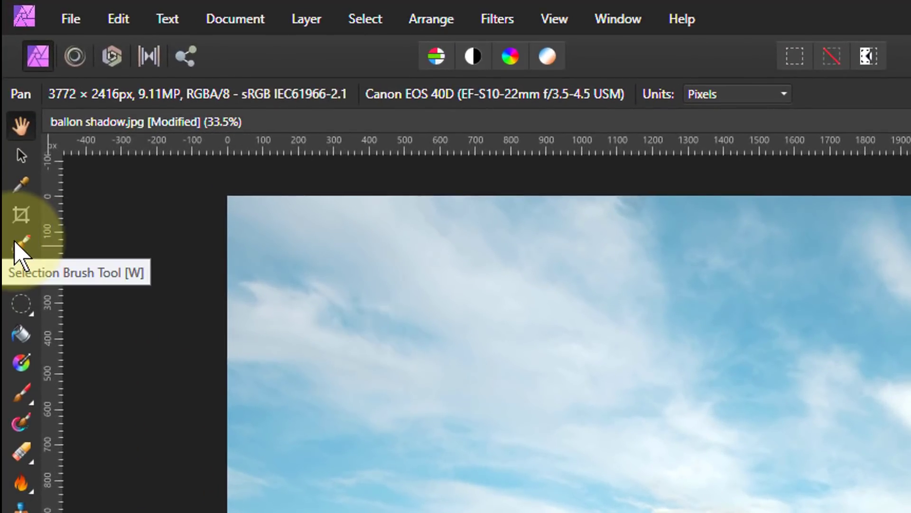
pyautogui.click(19, 249)
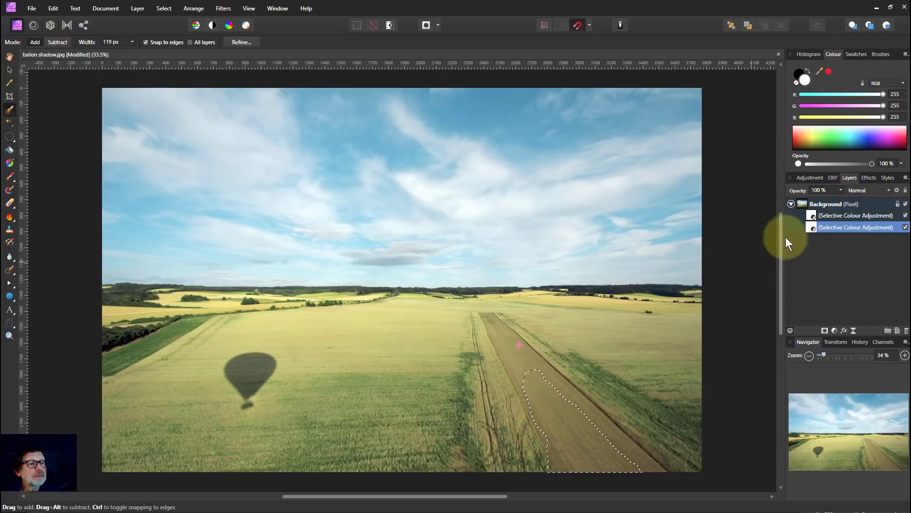
pyautogui.click(810, 203)
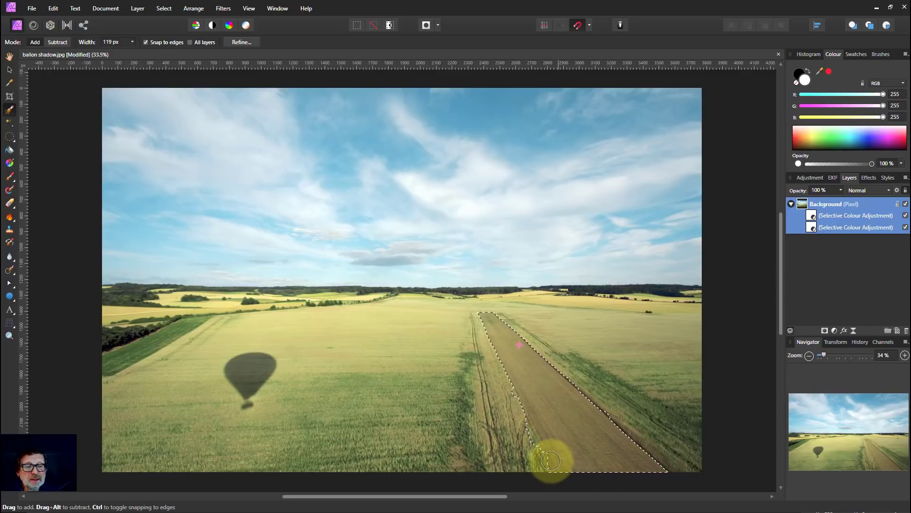
pyautogui.moveTo(551, 461); pyautogui.dragTo(526, 469)
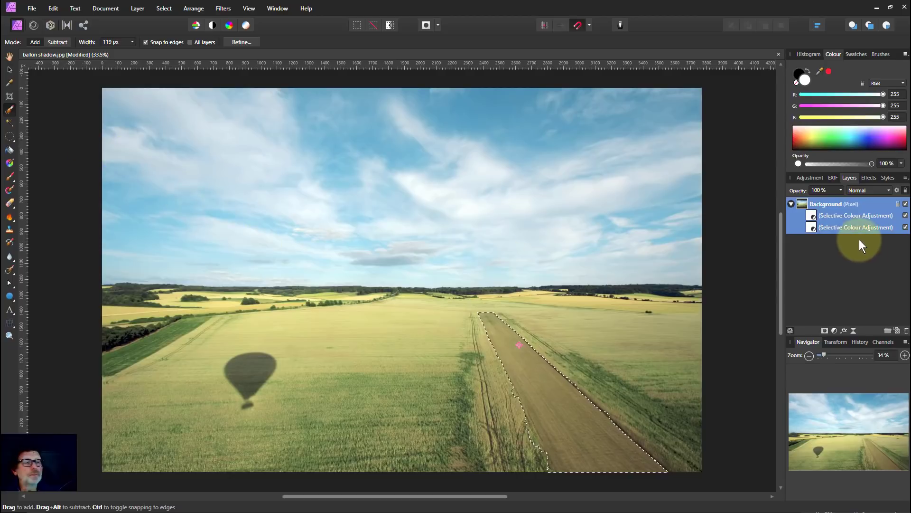
pyautogui.keyDown('alt'); pyautogui.click(812, 227); pyautogui.keyUp('alt')
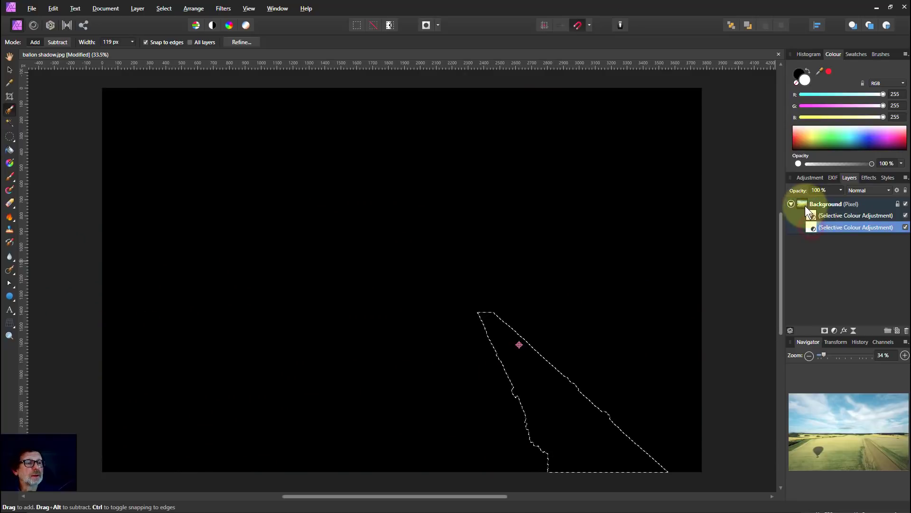
pyautogui.click(805, 206)
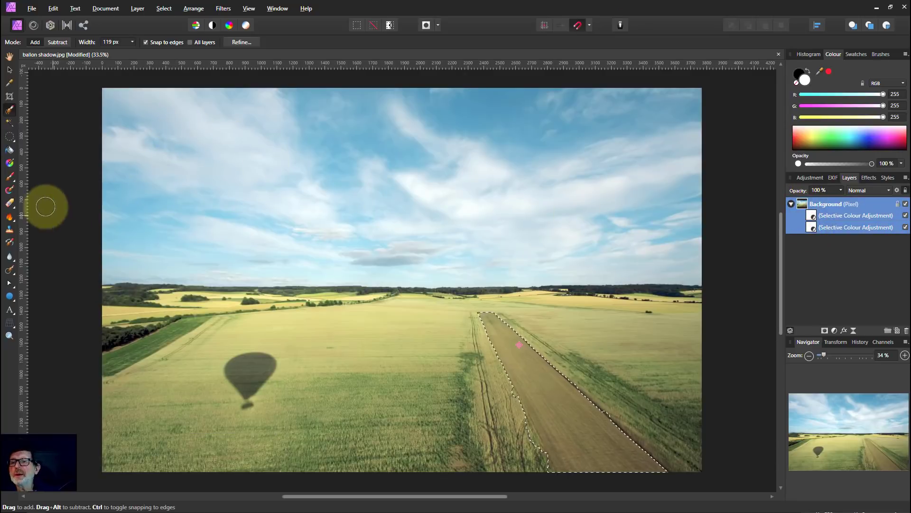
# Paint white at 56% opacity over the runway on the second adjustment's mask, turning it neutral grey.
pyautogui.click(9, 177)
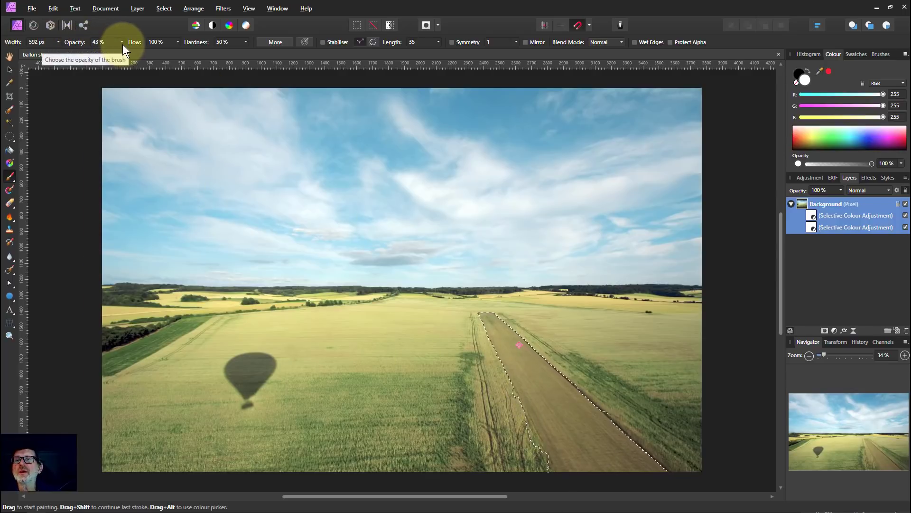
pyautogui.scroll(-20, 119, 42)
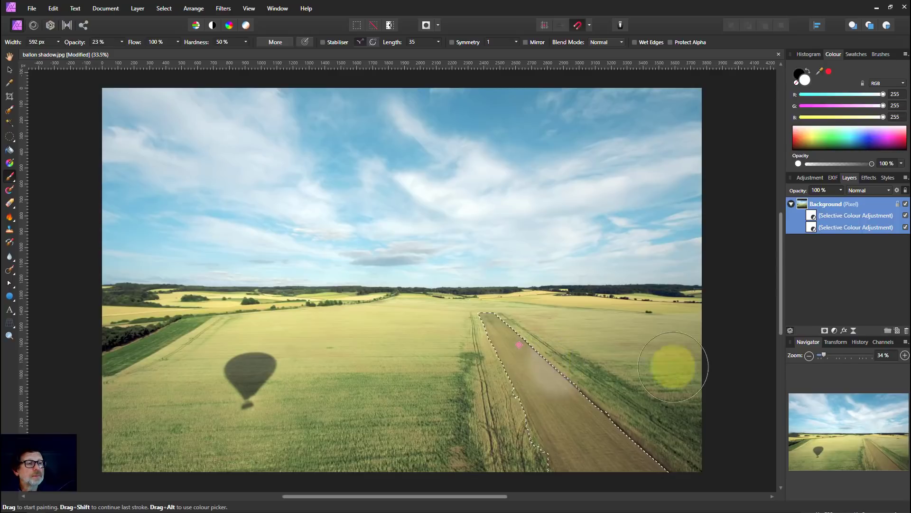
pyautogui.click(813, 227)
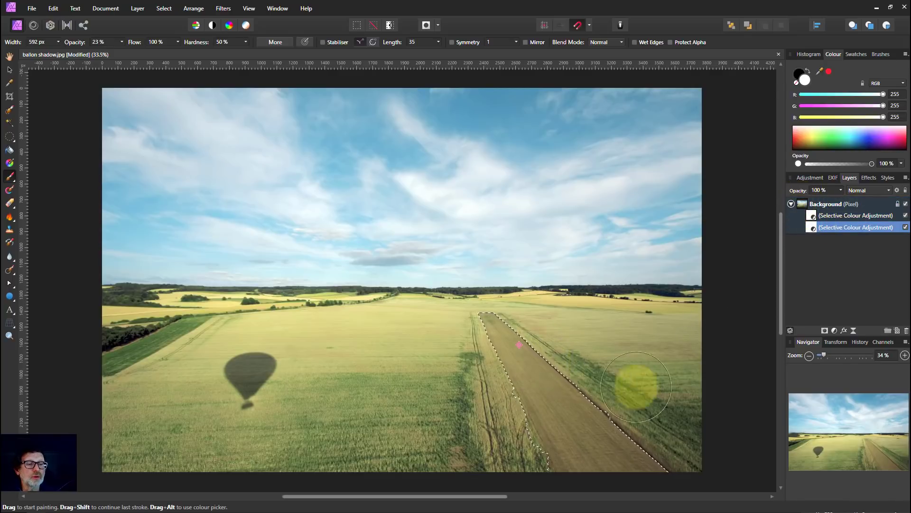
pyautogui.moveTo(113, 47); pyautogui.dragTo(147, 56)
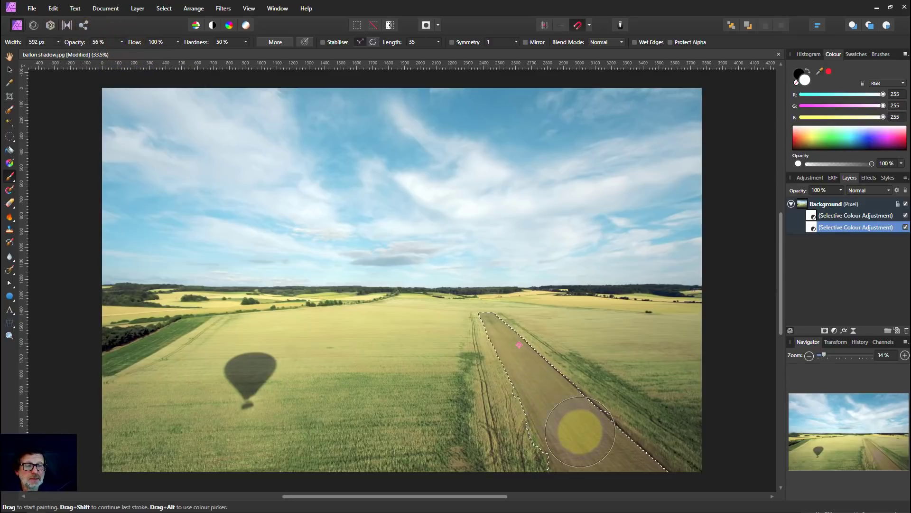
pyautogui.moveTo(603, 436); pyautogui.dragTo(462, 281)
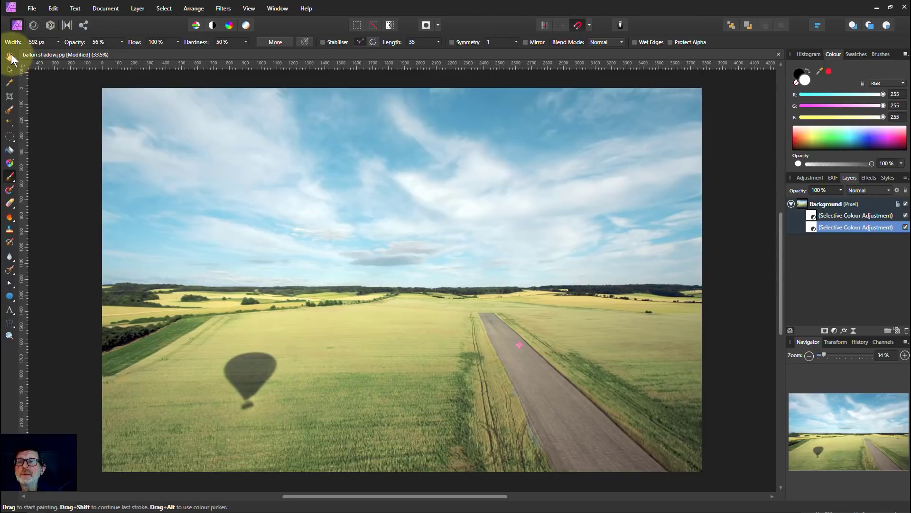
pyautogui.click(9, 56)
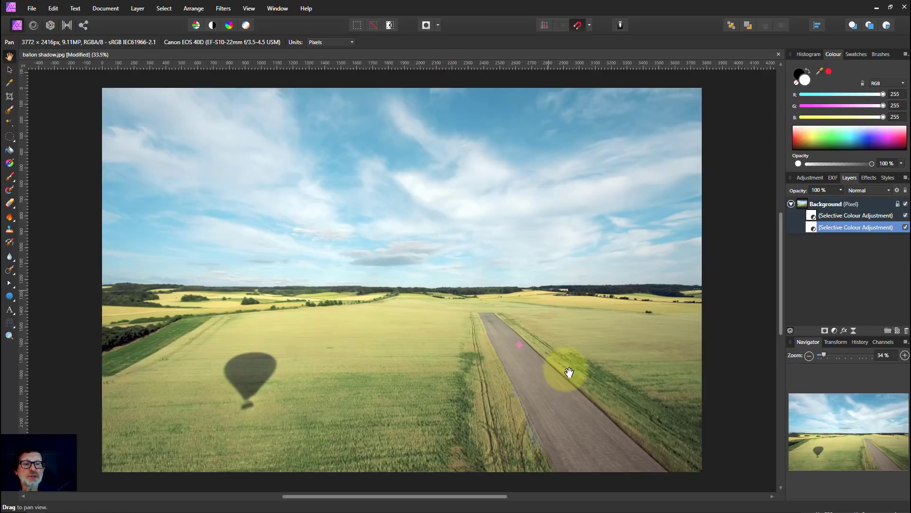